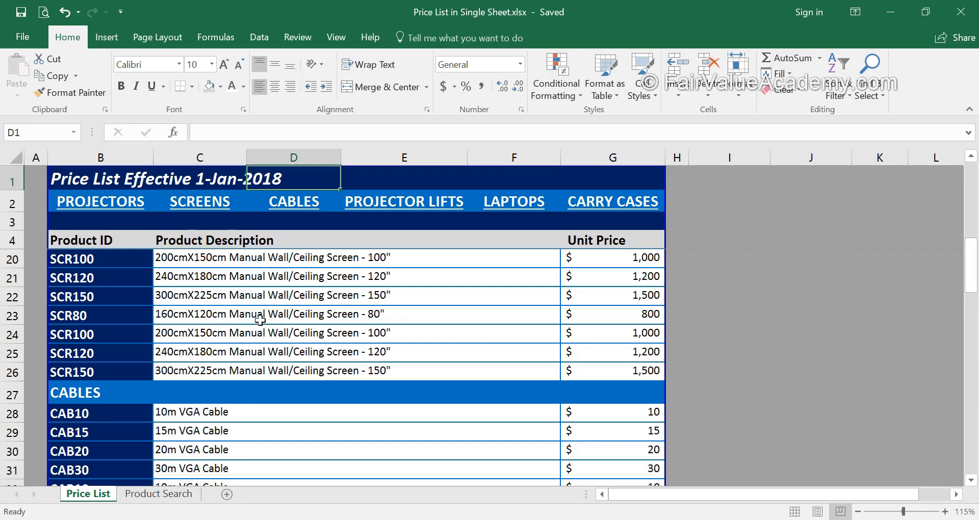
Jump to the CABLES section of the price list through its header link and look over the cable items
scroll(260, 320, up, 5)
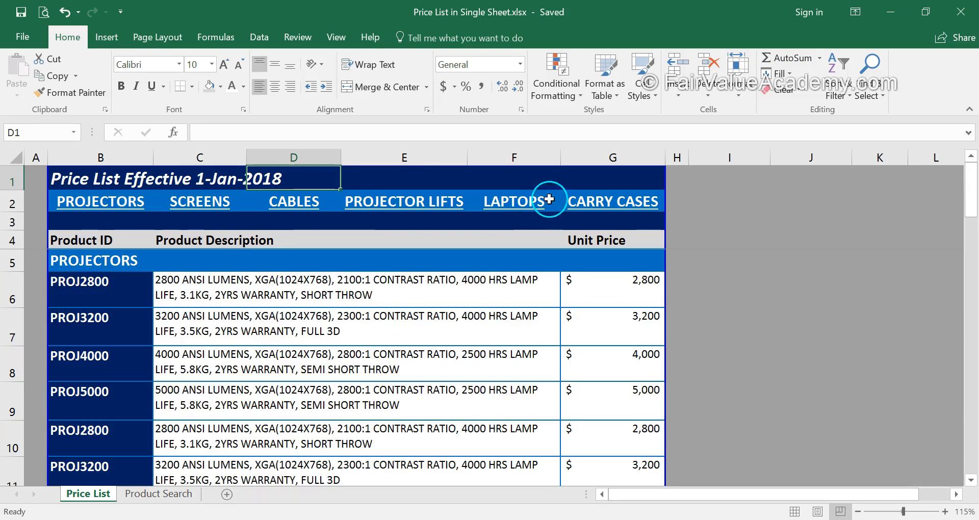
click(299, 209)
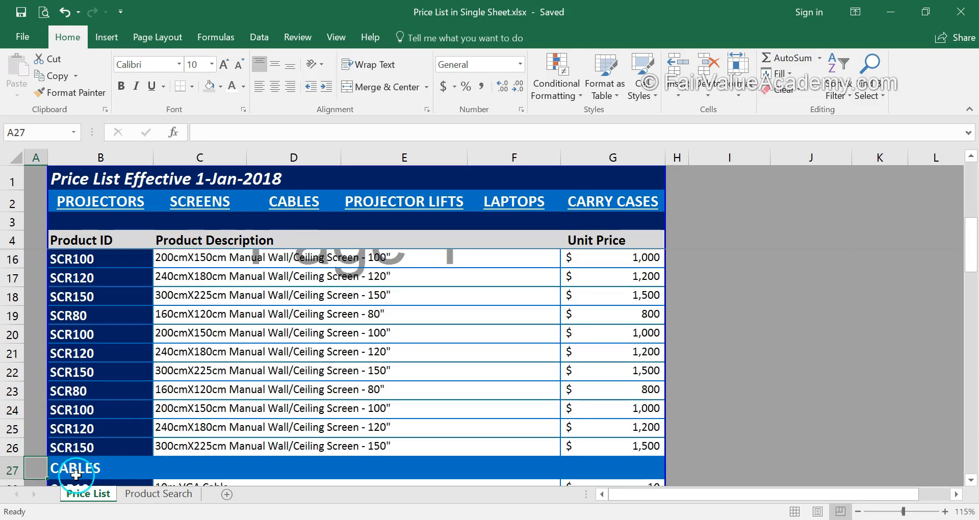
click(111, 470)
scroll(111, 469, down, 3)
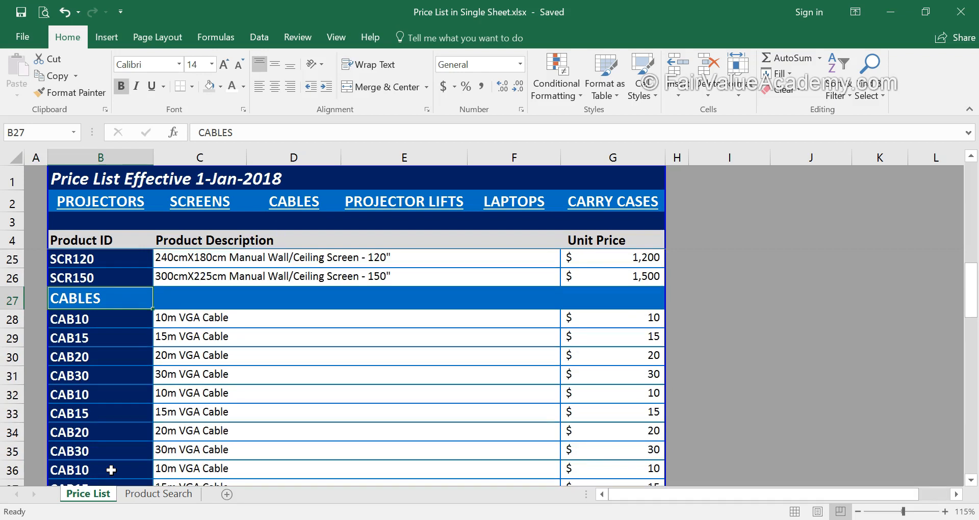
scroll(337, 357, up, 7)
Examine the product rows under the fixed header, from the projectors down to the multi-line laptop descriptions
click(346, 339)
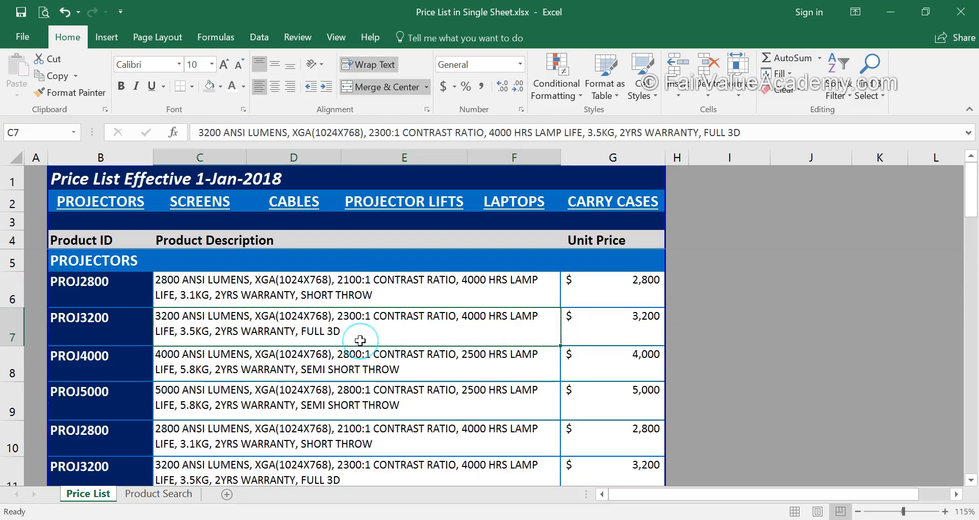
scroll(360, 341, down, 6)
scroll(360, 341, up, 6)
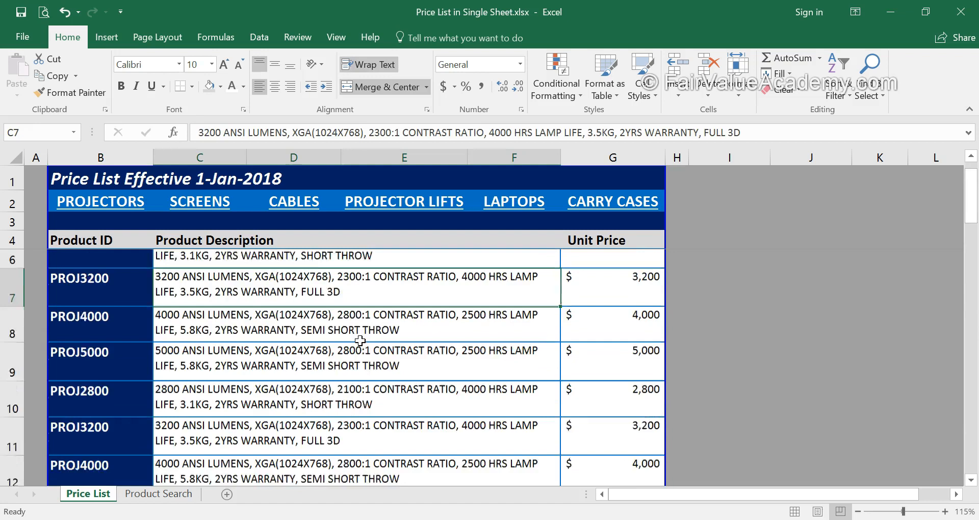
scroll(360, 341, up, 1)
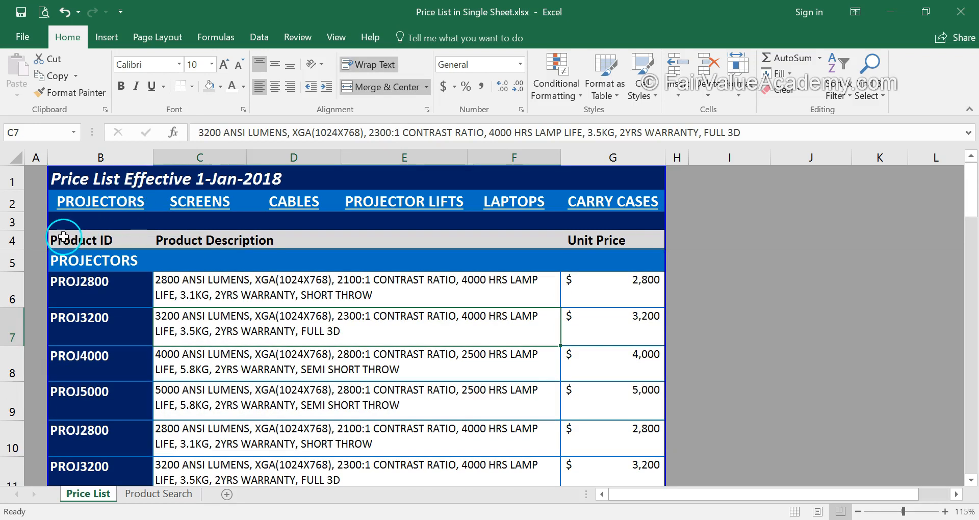
scroll(351, 335, down, 4)
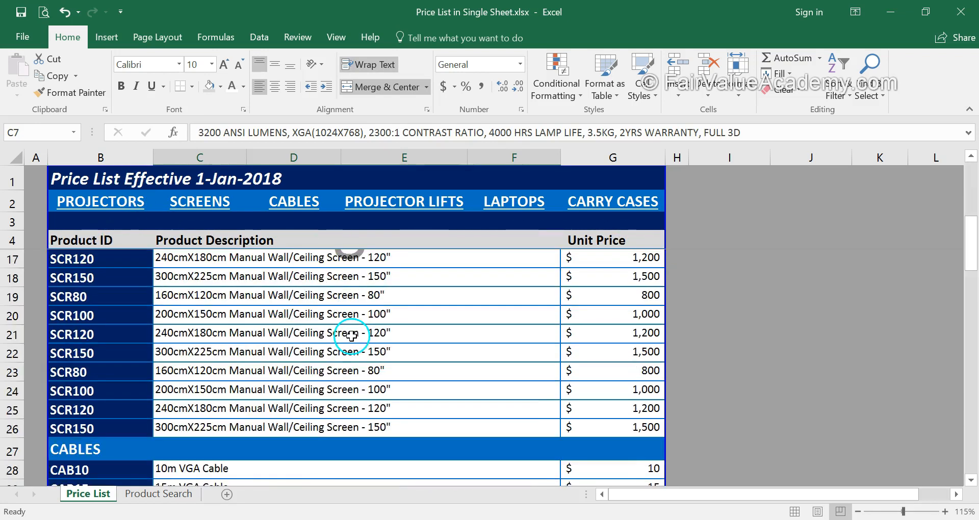
scroll(351, 335, up, 4)
scroll(350, 334, down, 8)
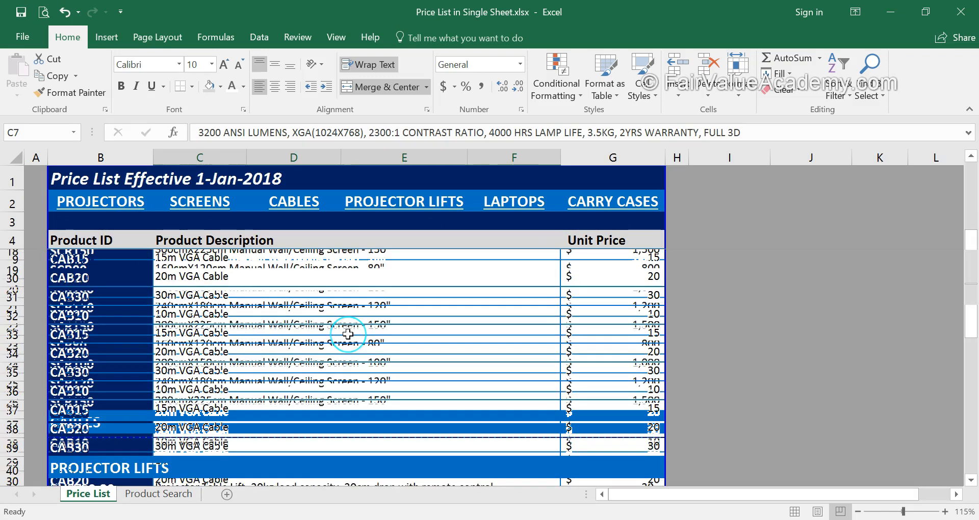
scroll(348, 334, down, 2)
scroll(348, 334, up, 10)
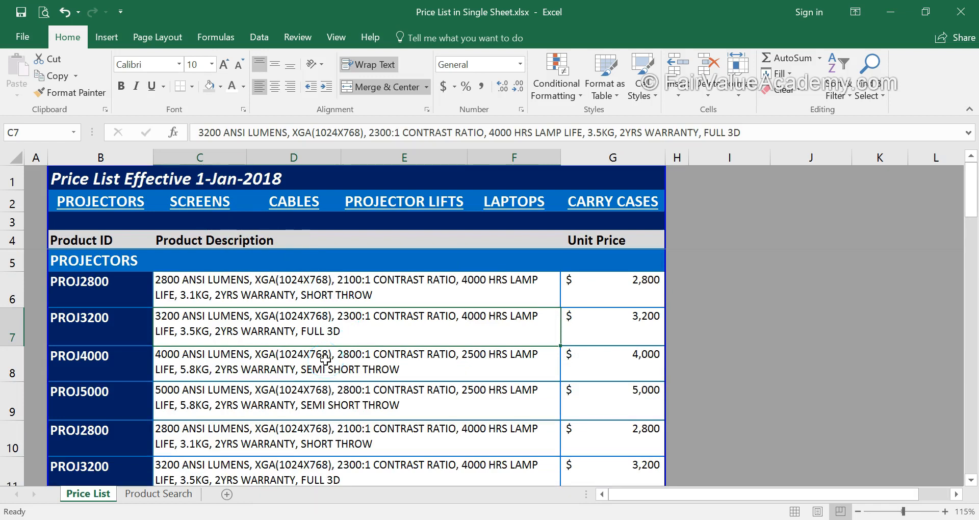
scroll(325, 360, down, 15)
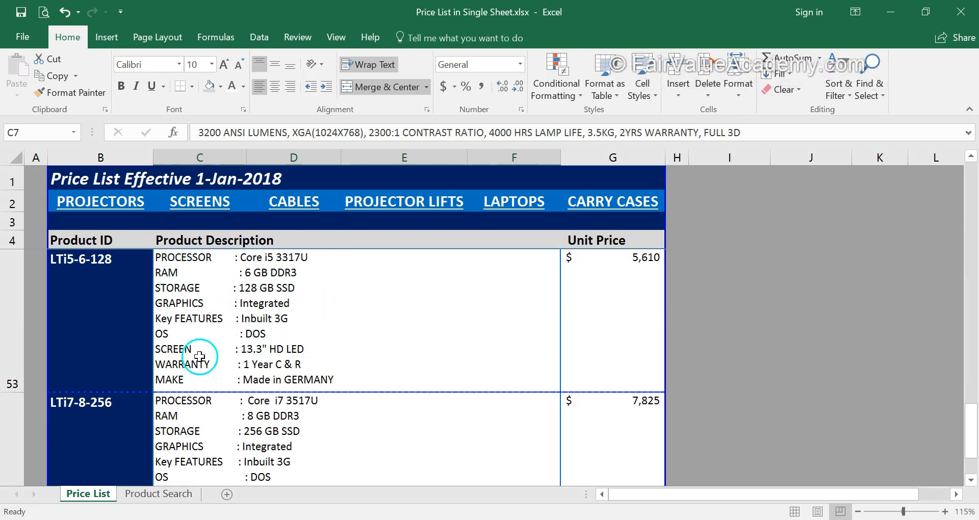
click(262, 365)
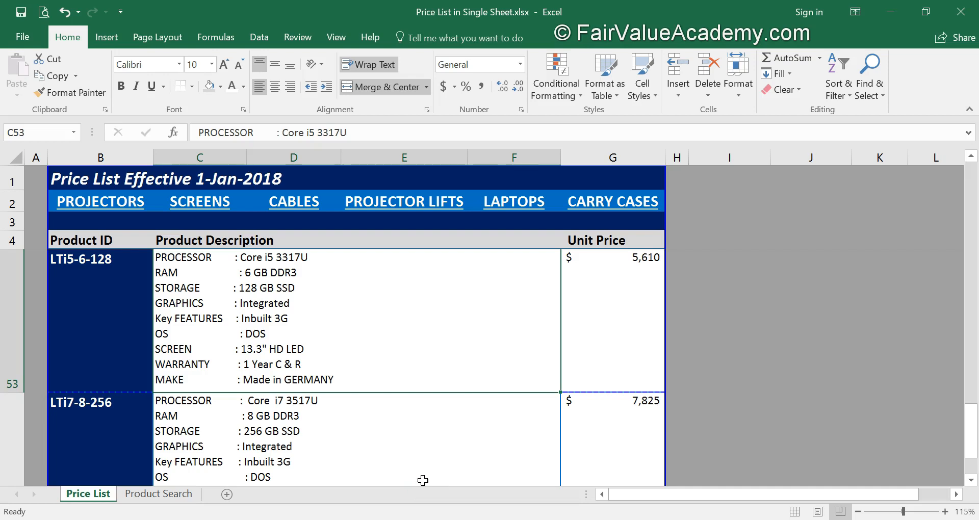
Switch to the Quote Templ v2 workbook and review the product and cost detail columns in B11:M16
key(alt+Tab)
key(alt+Tab)
key(alt+Tab)
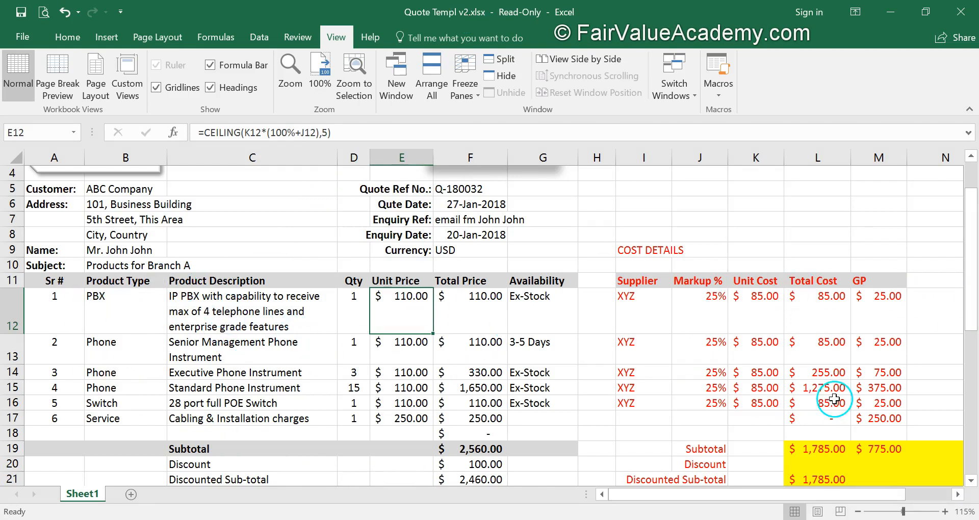
drag(99, 284, 863, 397)
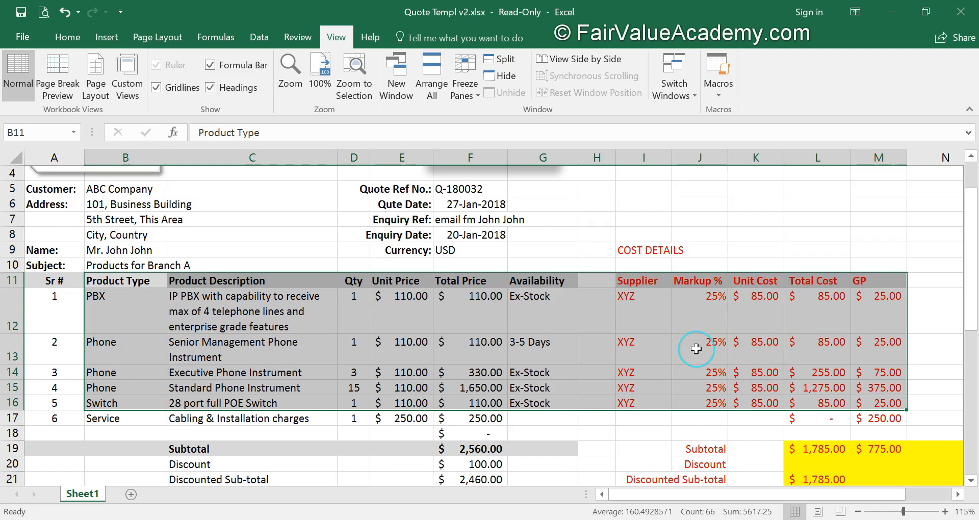
click(342, 321)
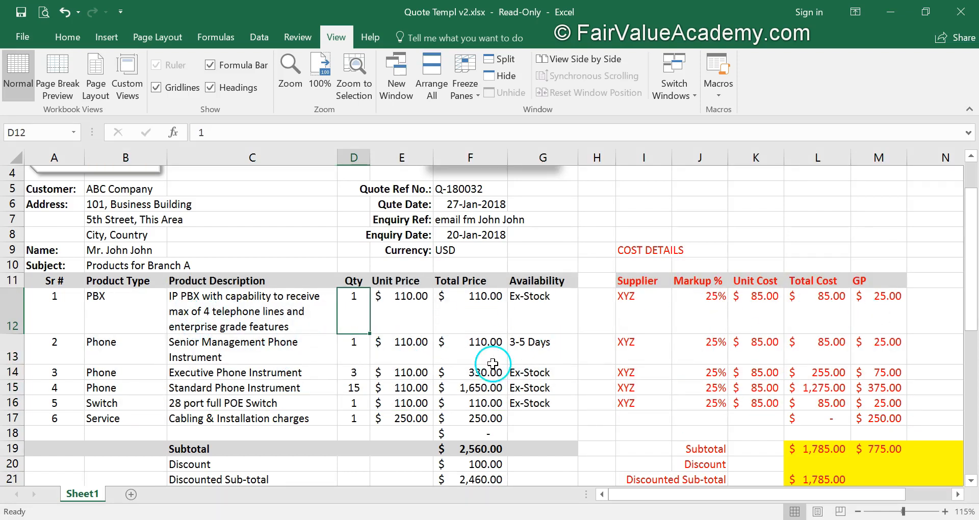
Switch to the INTERNAL Price List 1-Jan-2018 workbook and select unit price cell C6
key(alt+Tab)
key(alt+Tab)
key(alt+Tab)
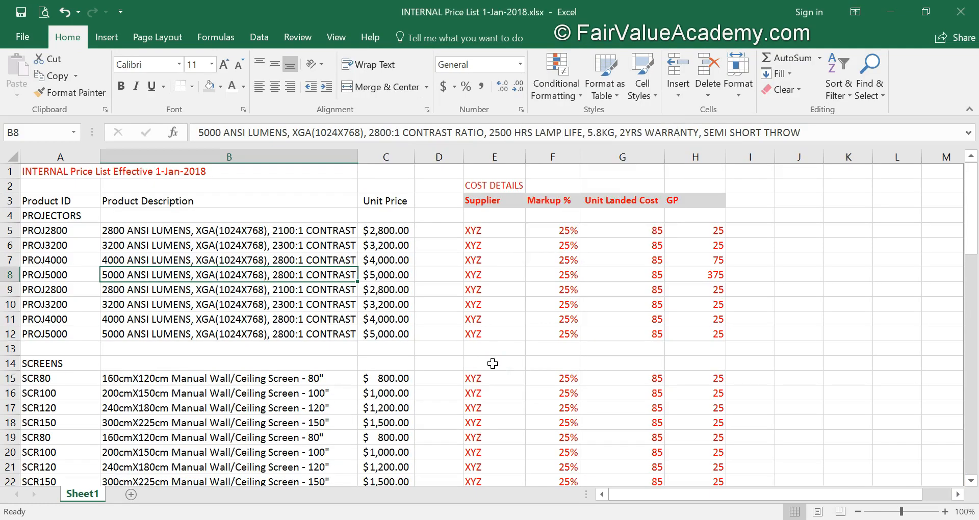
click(398, 245)
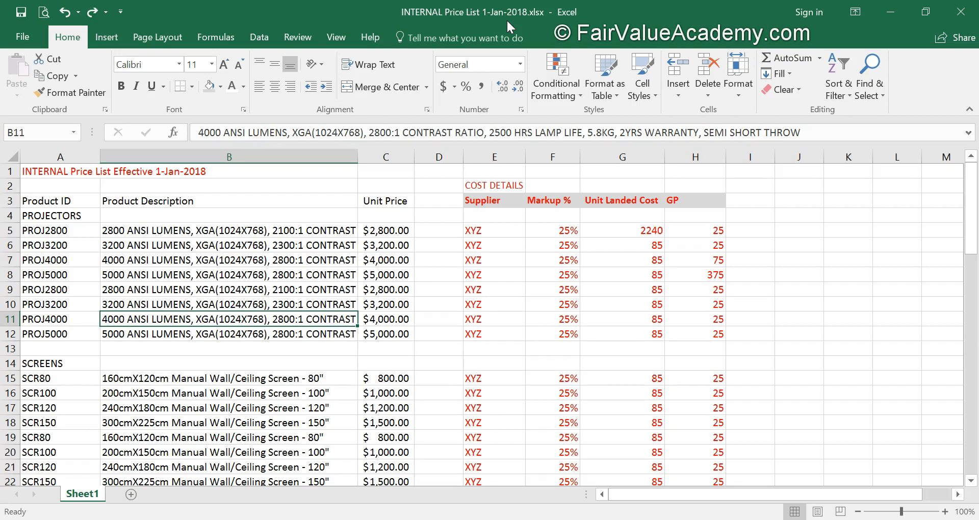
Save a copy of the internal workbook under the name Price List 1-Jan-2018, without the word INTERNAL
click(24, 39)
click(25, 161)
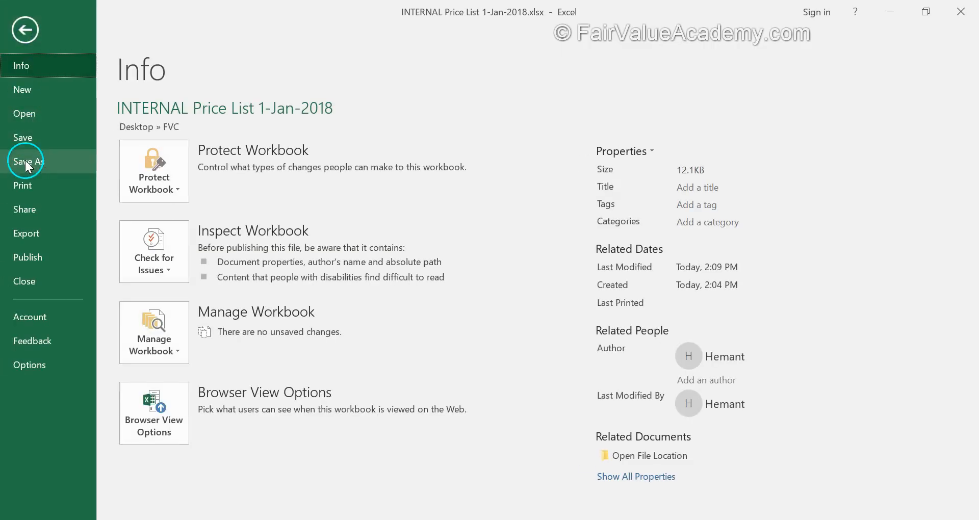
drag(421, 131, 354, 136)
key(Delete)
click(797, 148)
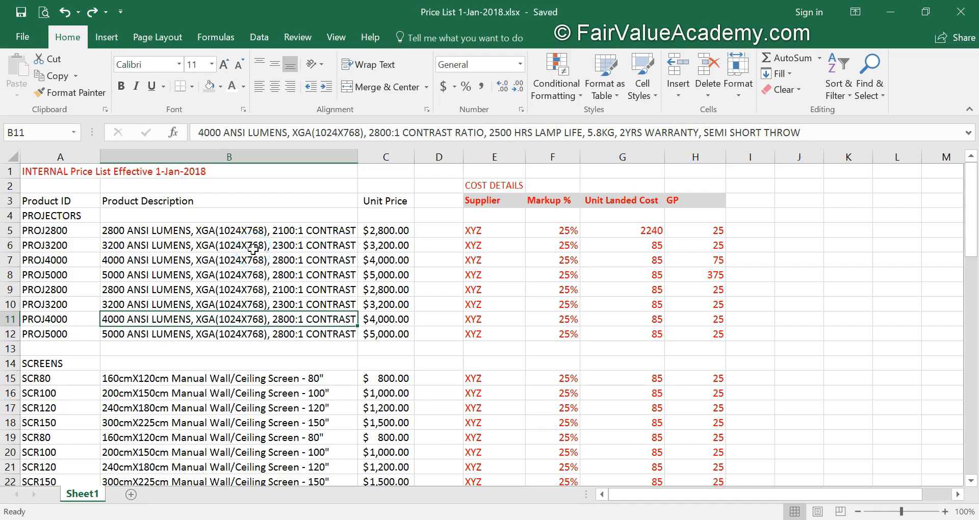
key(alt+Tab)
key(alt+Tab)
key(alt+Tab)
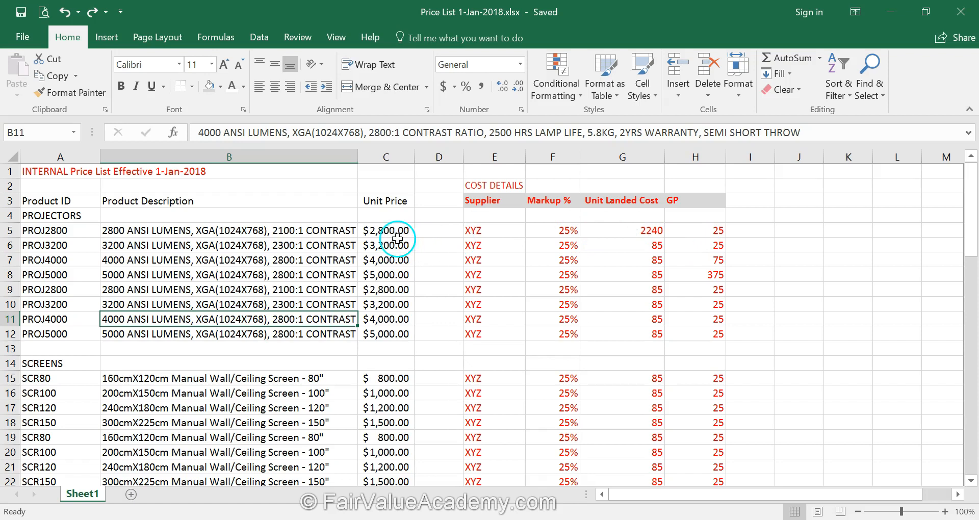
Inspect the unit price formula in C5 and the PROJ2800 unit landed cost in G5 that it uses
click(390, 230)
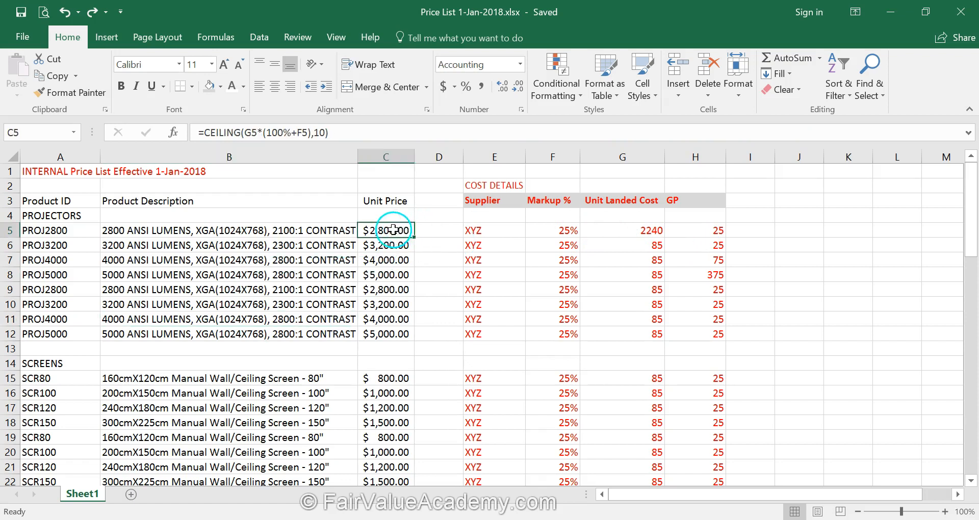
click(647, 232)
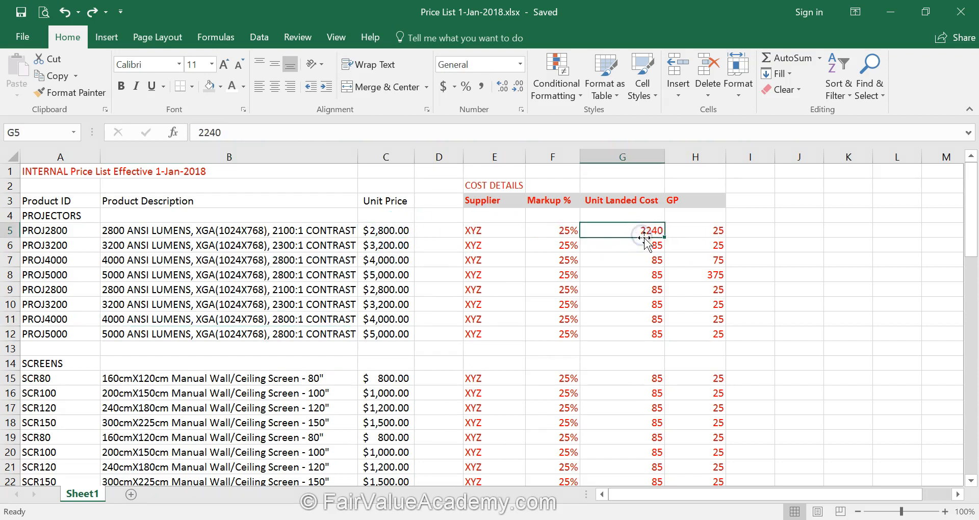
click(369, 231)
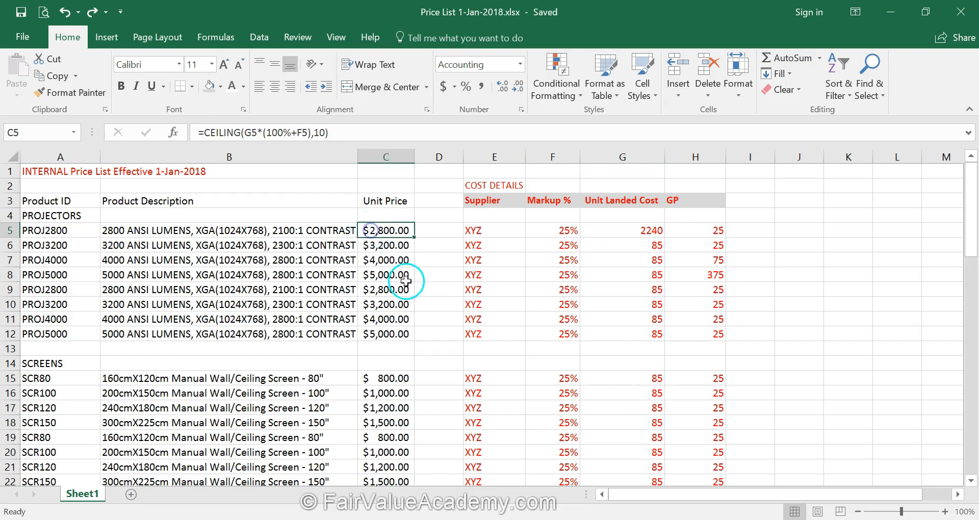
click(645, 228)
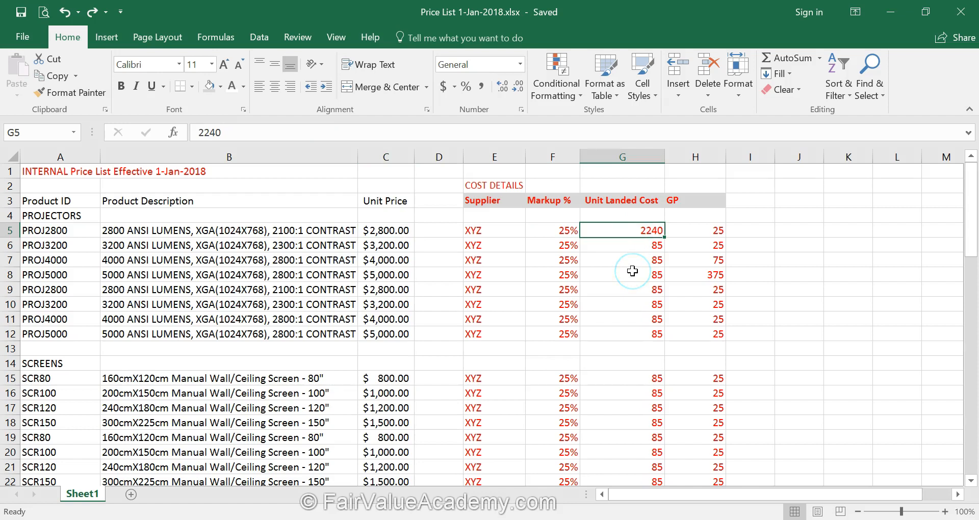
click(386, 230)
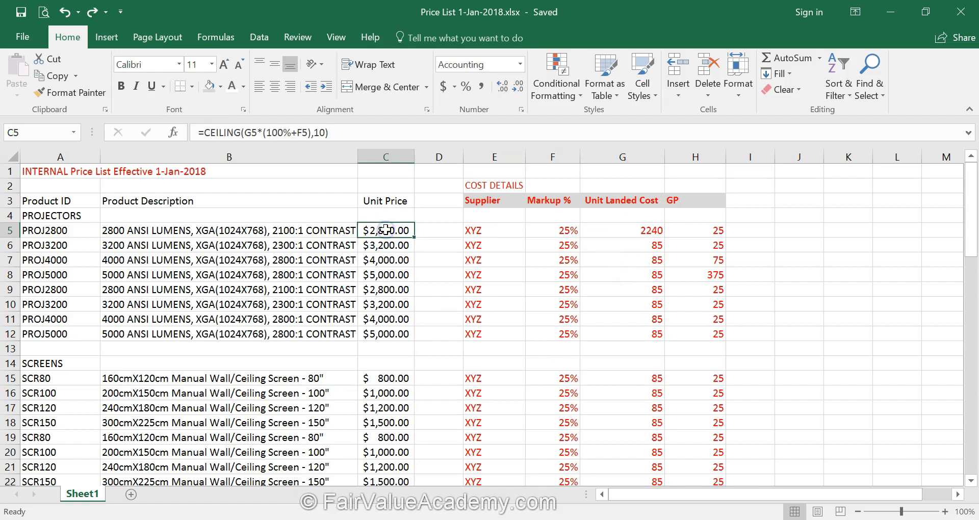
Clear the PROJ2800 unit landed cost in G5 to test the unit price formula, and undo the deletion
click(627, 233)
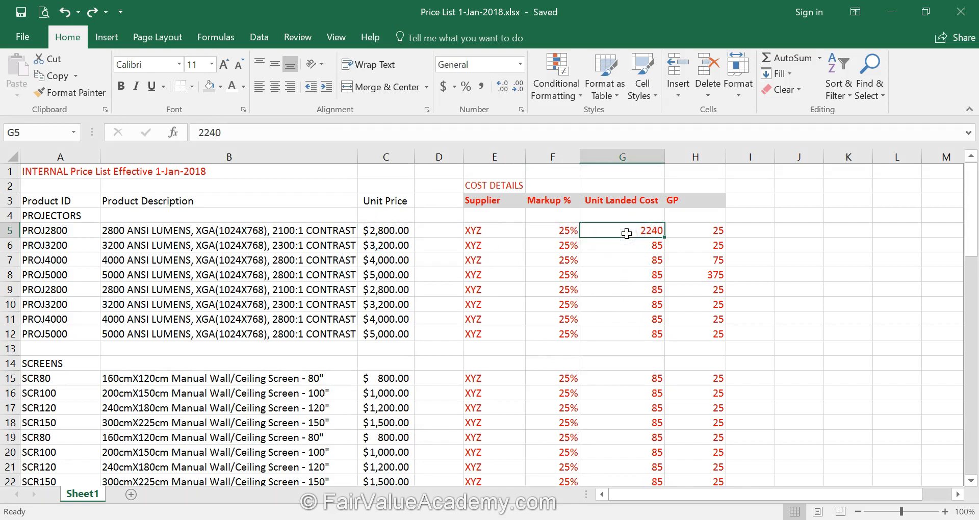
key(Delete)
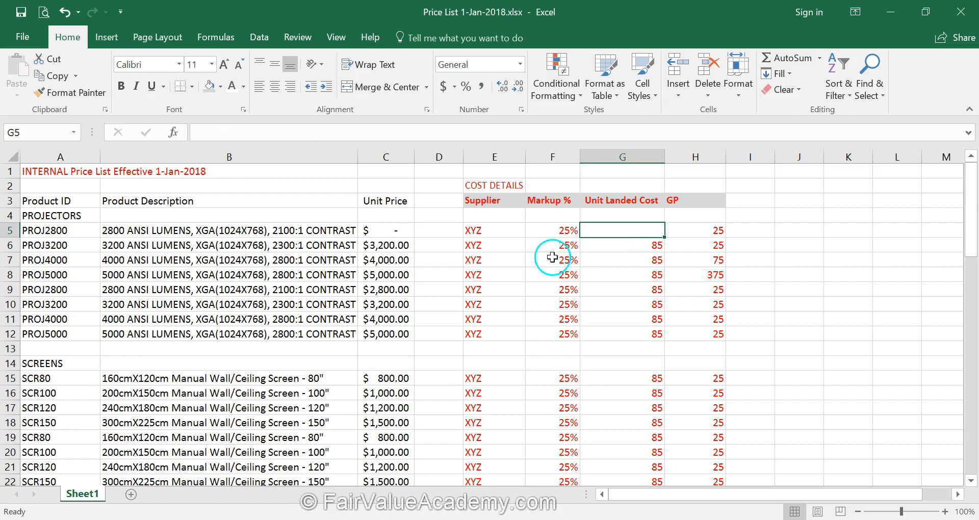
click(408, 231)
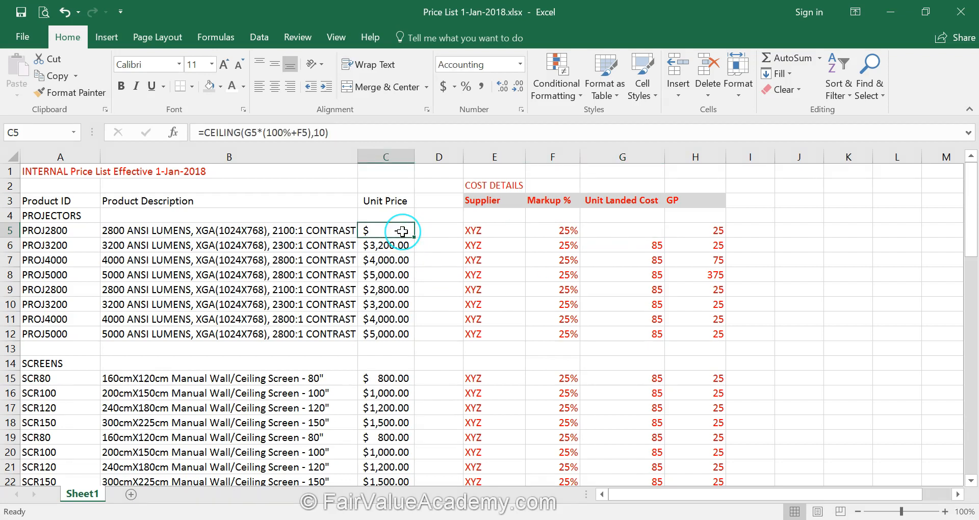
click(640, 230)
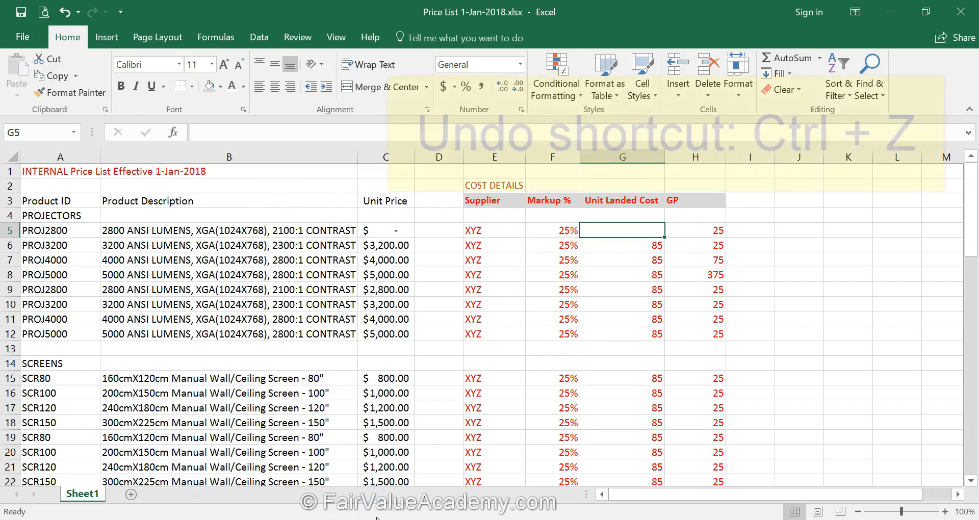
key(ctrl+z)
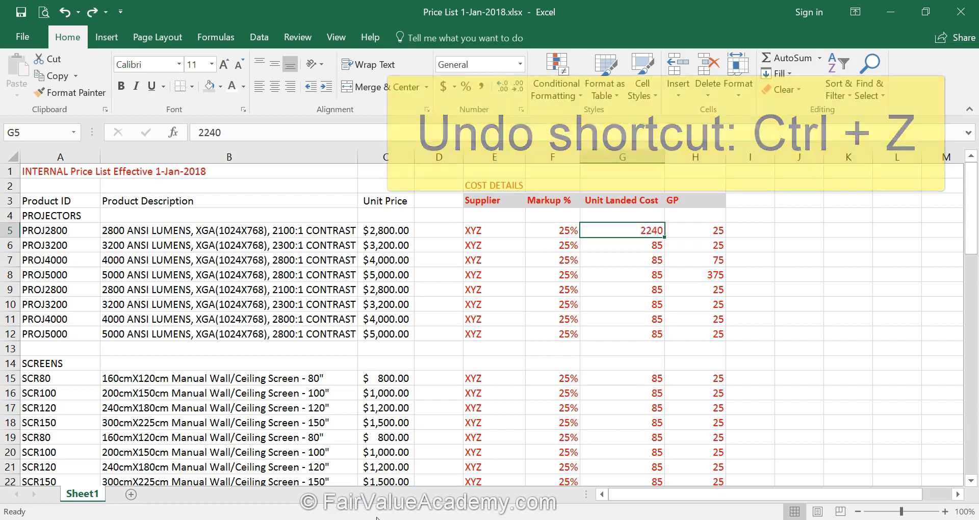
Replace the formulas in Unit Price column C with their values by copying it onto itself with Paste Special Values
click(387, 232)
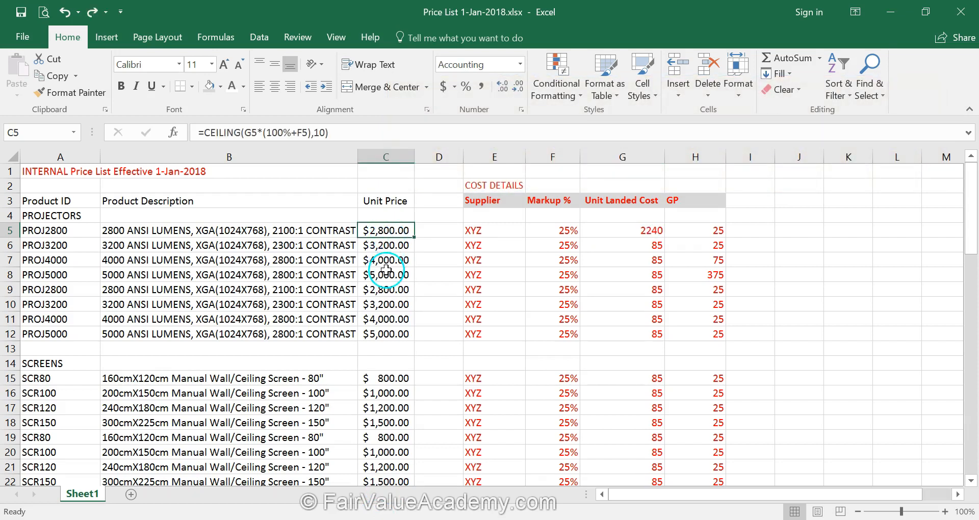
scroll(380, 423, down, 7)
scroll(380, 423, up, 7)
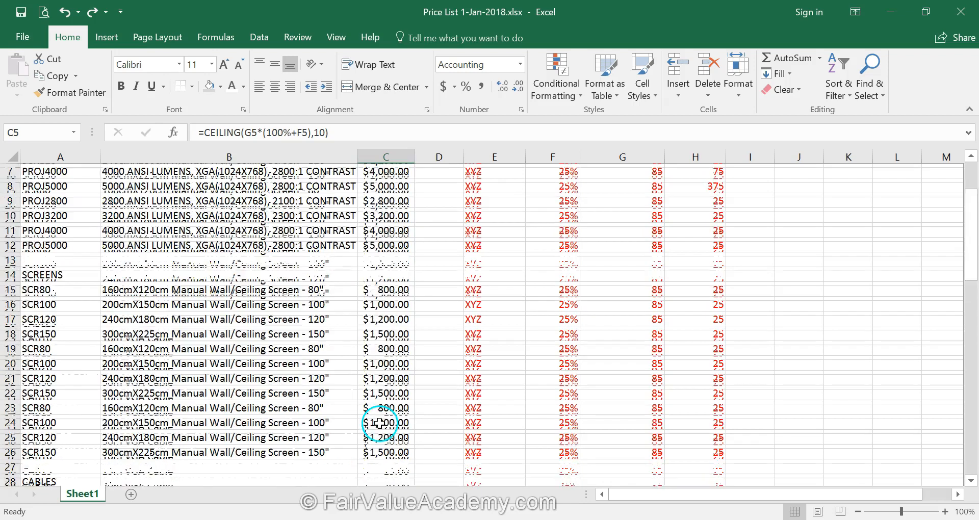
click(393, 154)
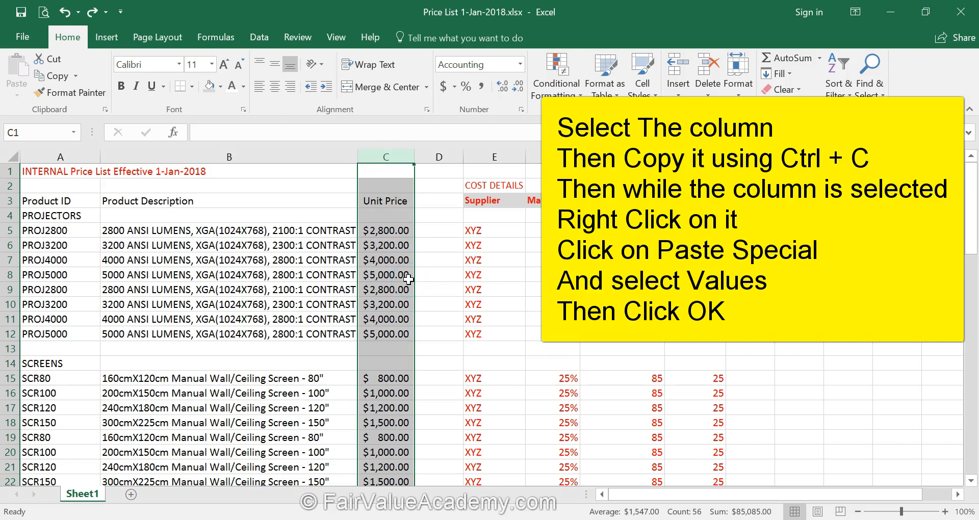
key(ctrl+c)
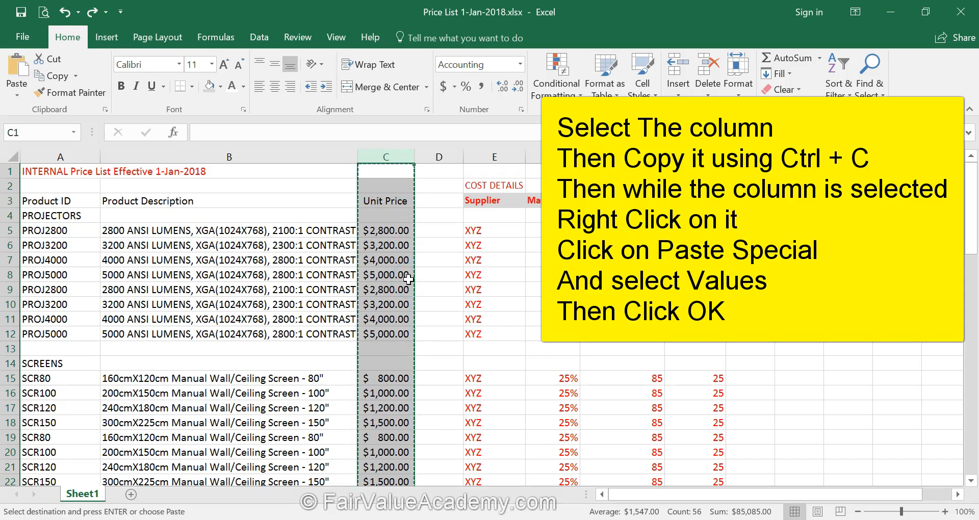
right_click(388, 236)
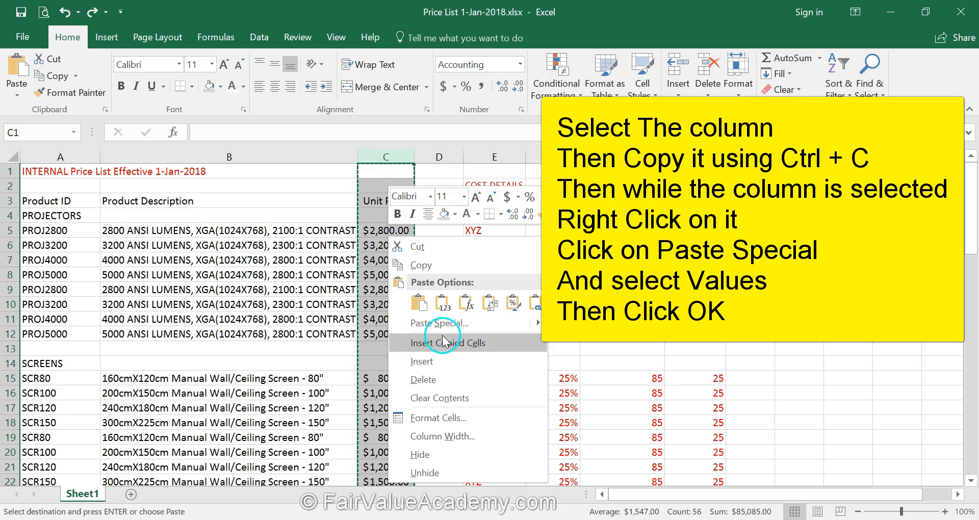
click(452, 323)
click(345, 260)
click(484, 429)
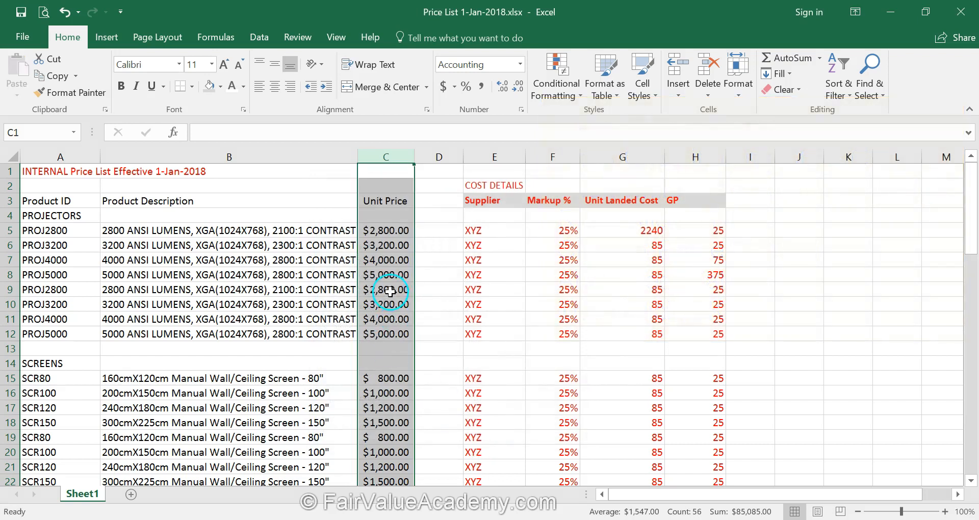
Check that C5 holds a plain value by clearing the PROJ2800 unit landed cost in G5
click(390, 289)
click(401, 228)
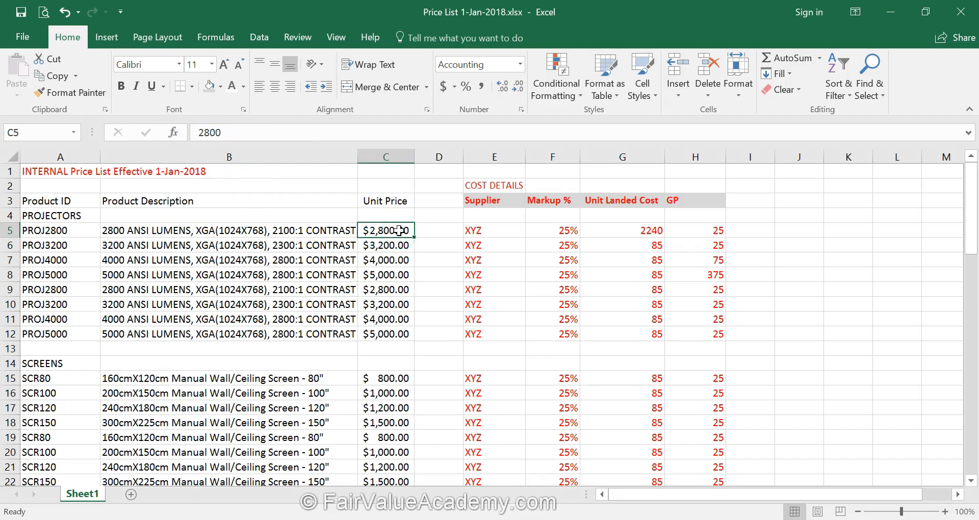
click(644, 230)
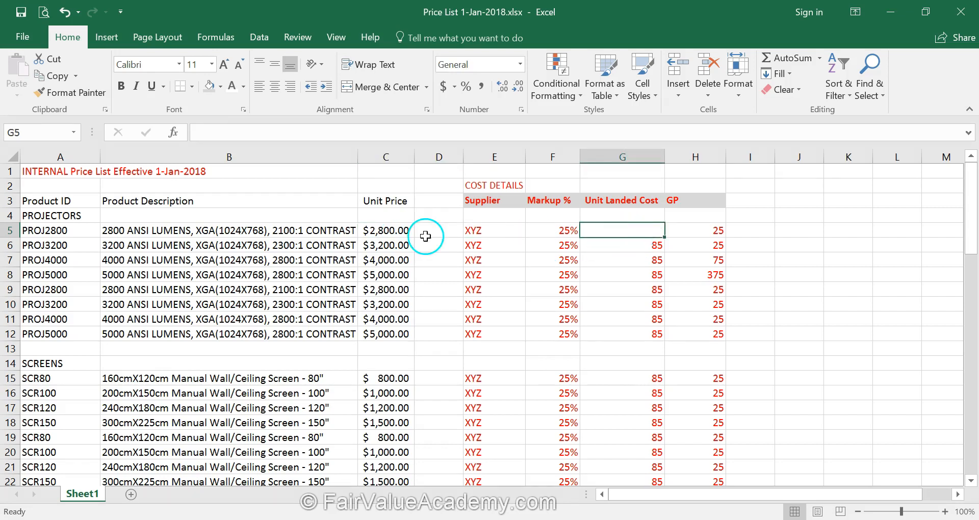
click(390, 231)
Delete the cost details columns E to H from the sheet
click(492, 158)
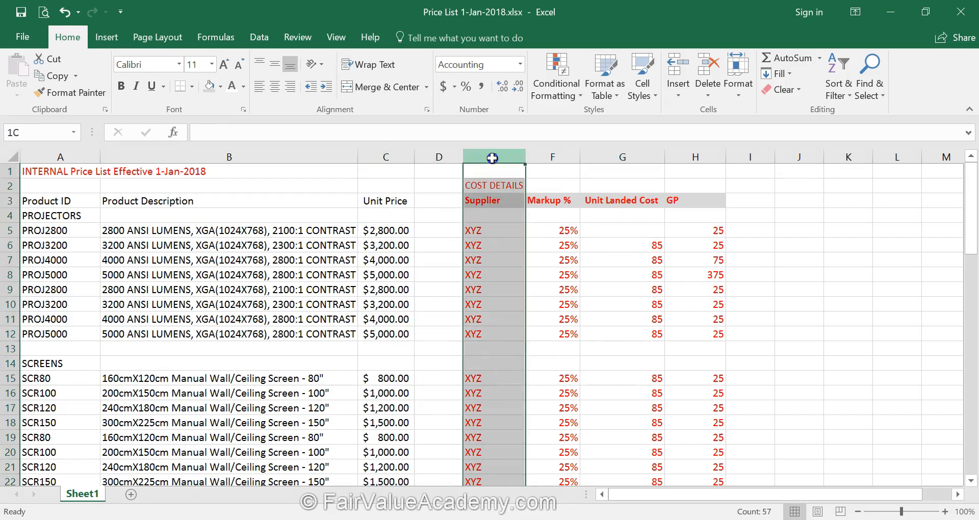
drag(492, 158, 688, 160)
right_click(600, 289)
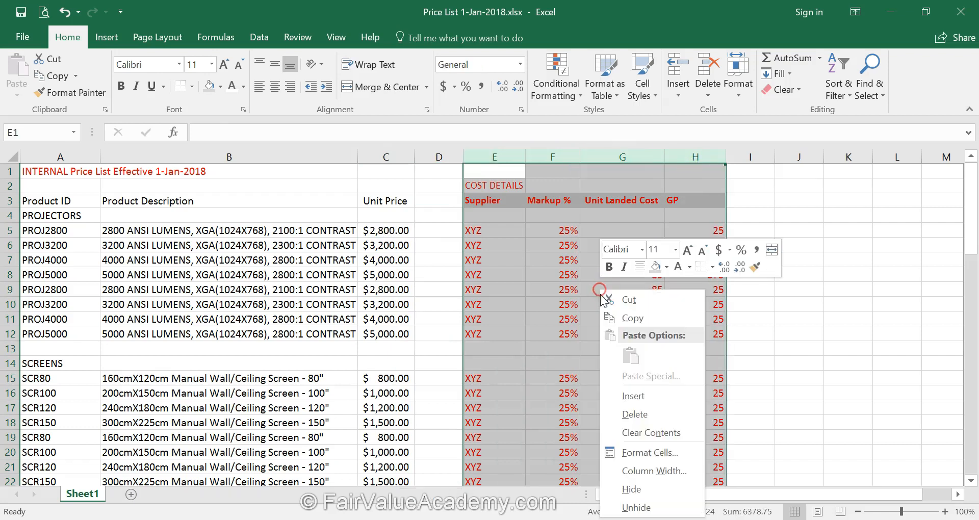
click(637, 414)
click(545, 365)
Select the price list title in cell A1
click(71, 171)
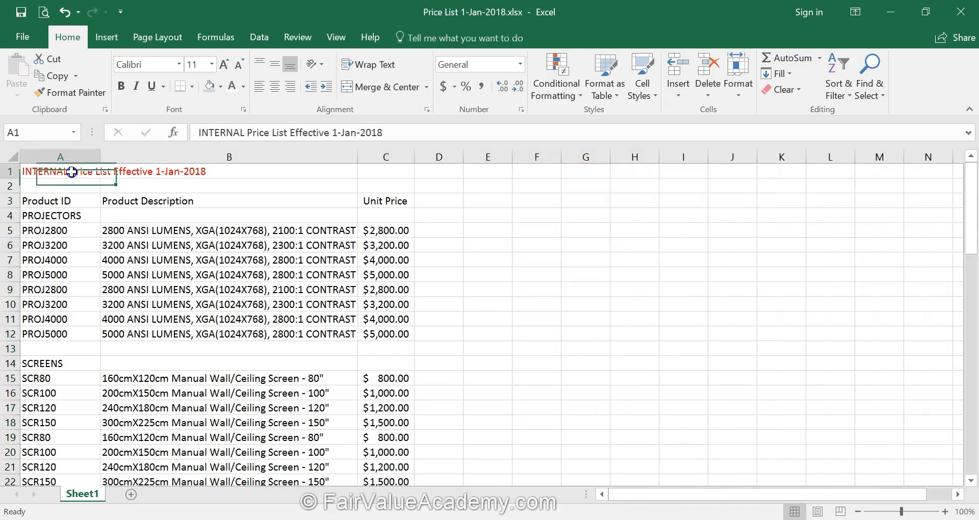